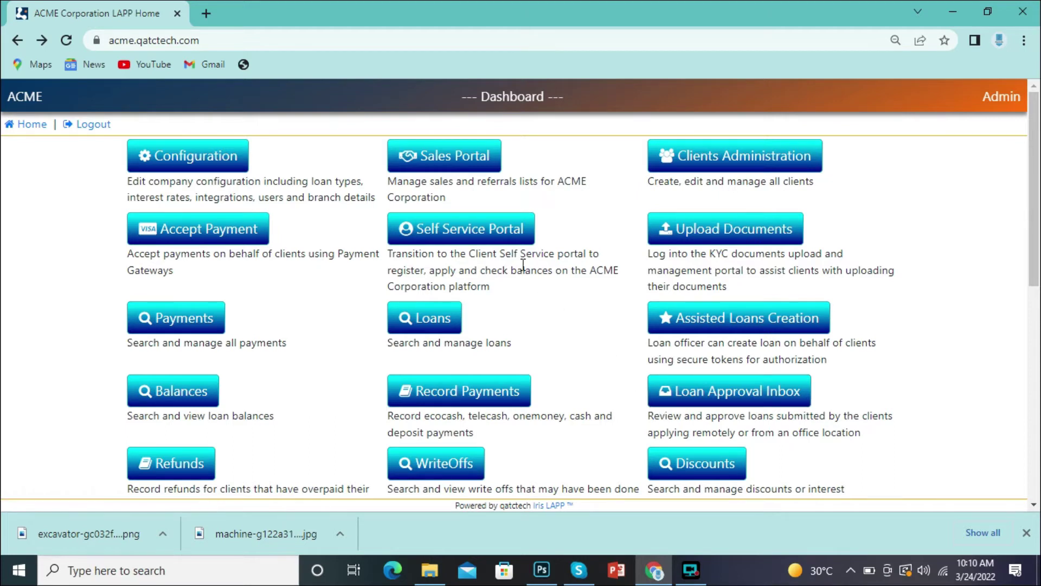
Step: Open the Client Self Registration personal details form from the Self Service Portal's Register option
click(500, 243)
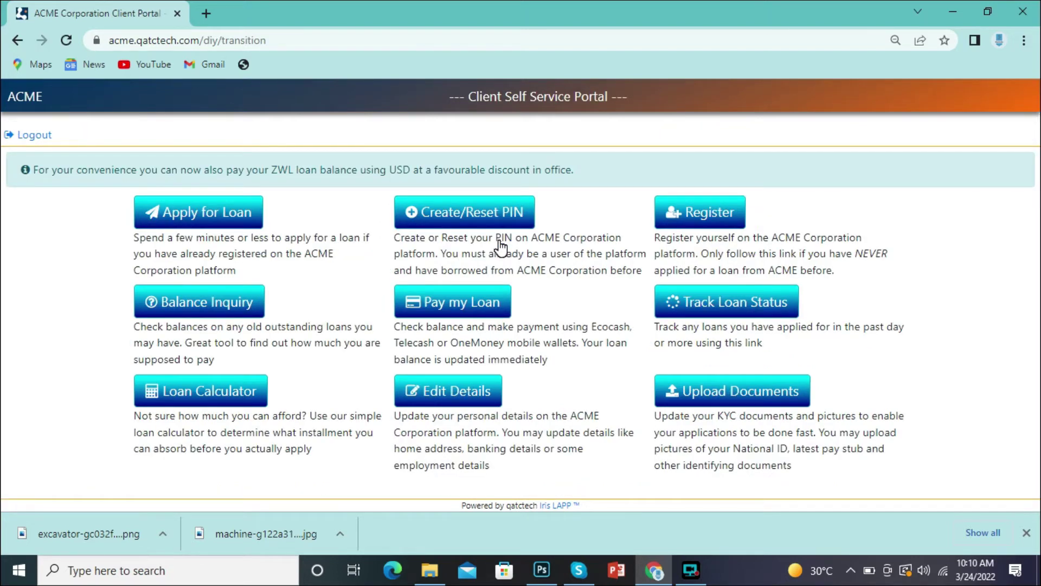
click(698, 217)
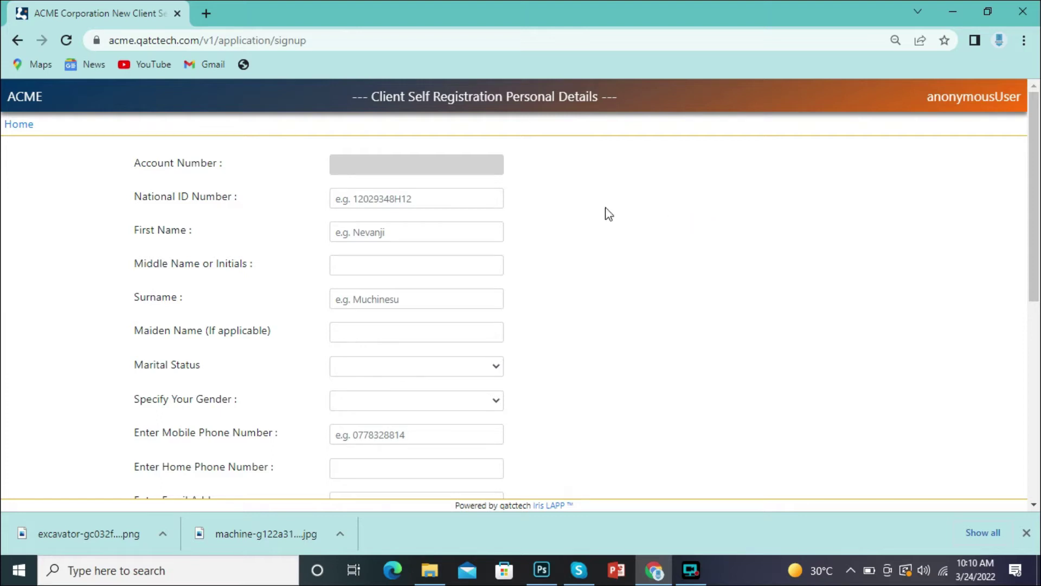
Step: Enter the client's national ID number, first name and surname in the registration fields
click(416, 202)
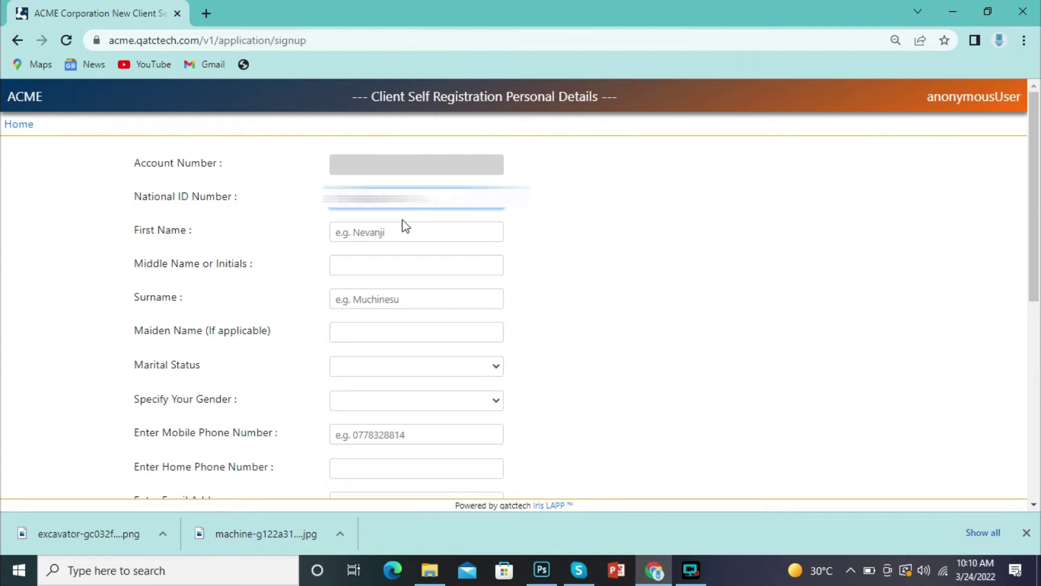
click(409, 235)
text(Tom)
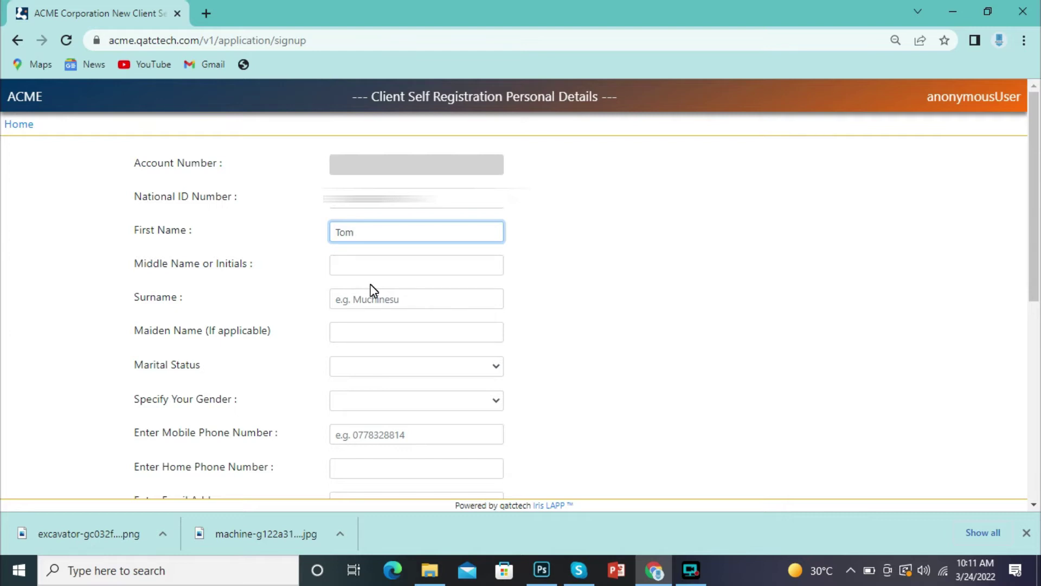
click(373, 293)
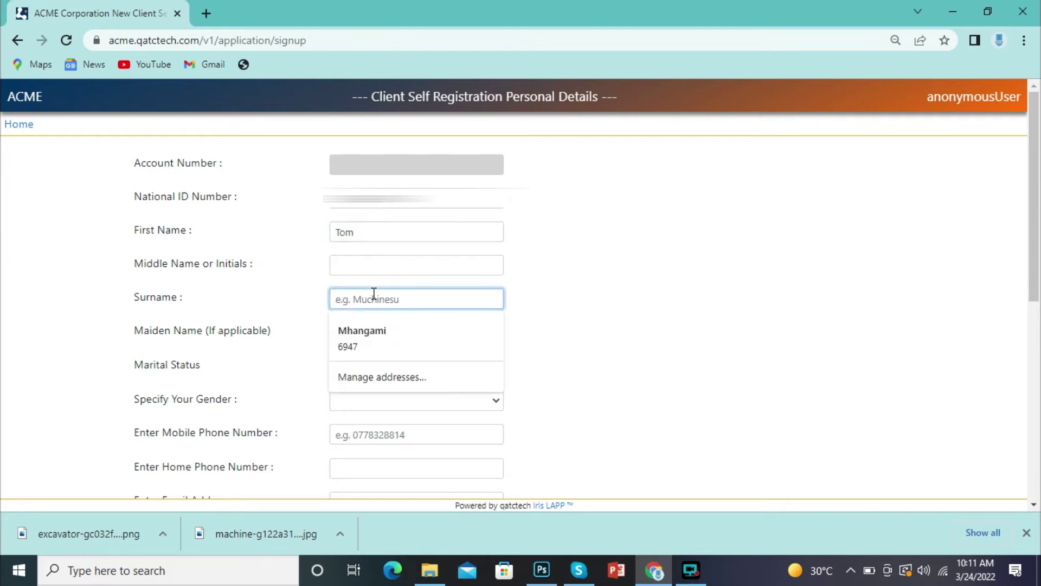
text(test)
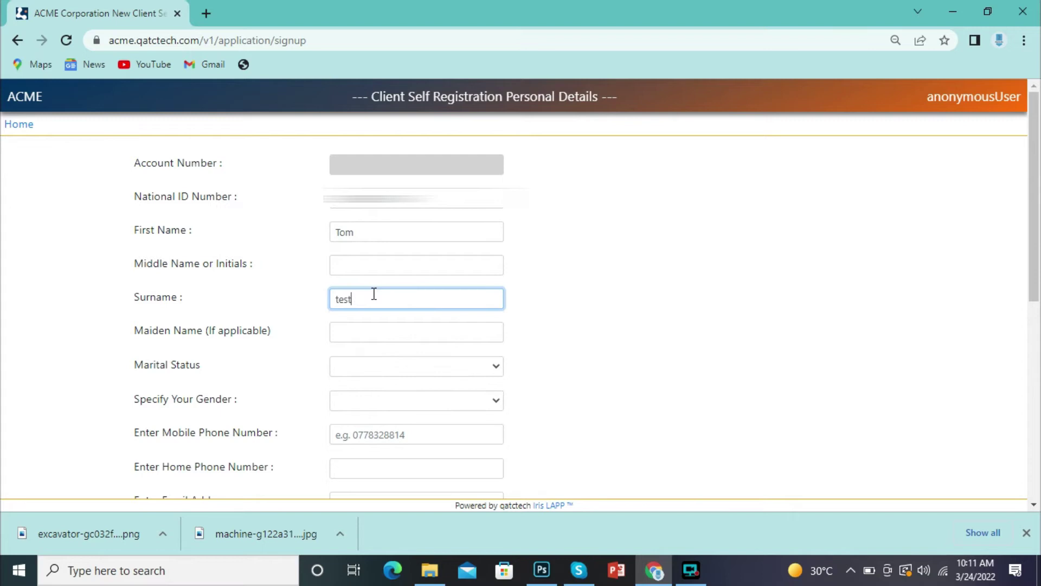
text(2)
Step: Choose Married for Marital Status and Male for Specify Your Gender
click(450, 369)
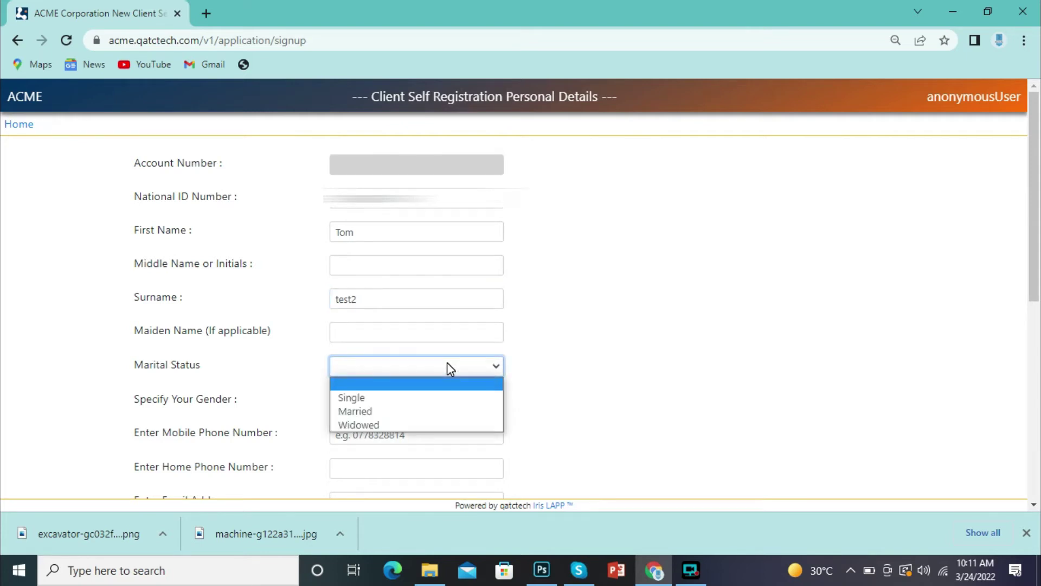
click(354, 410)
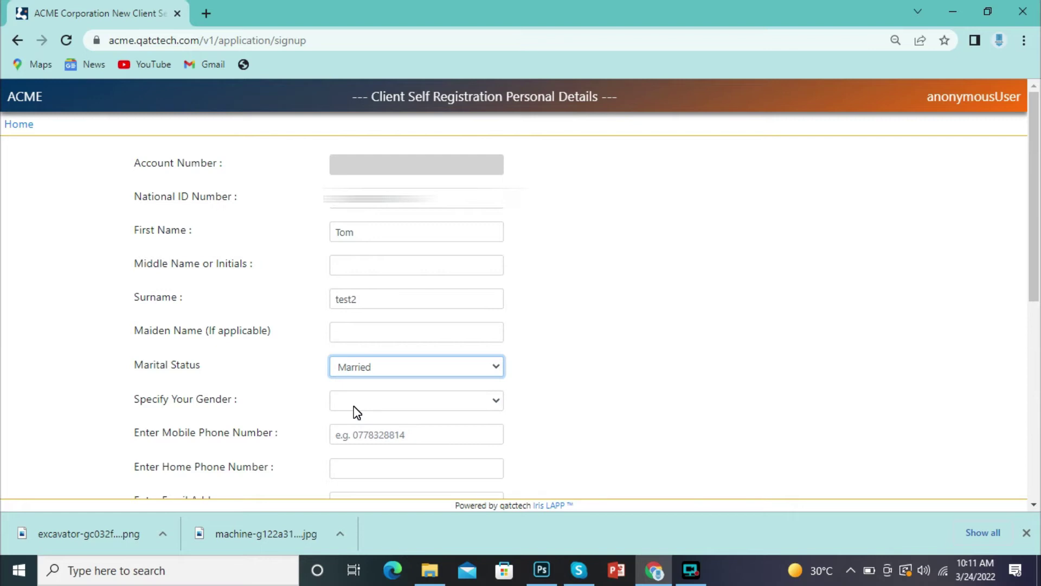
click(494, 406)
click(447, 432)
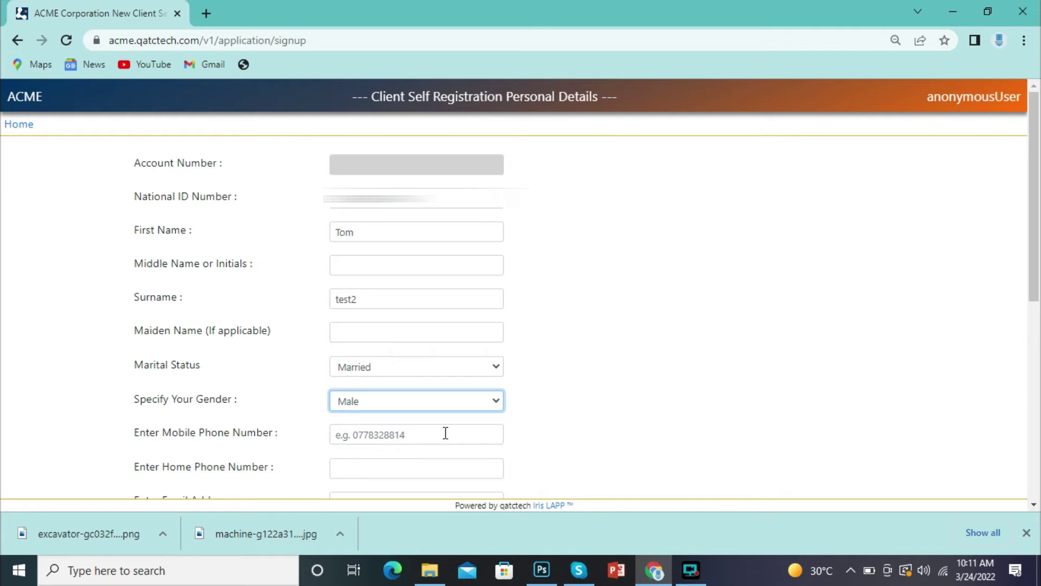
click(454, 434)
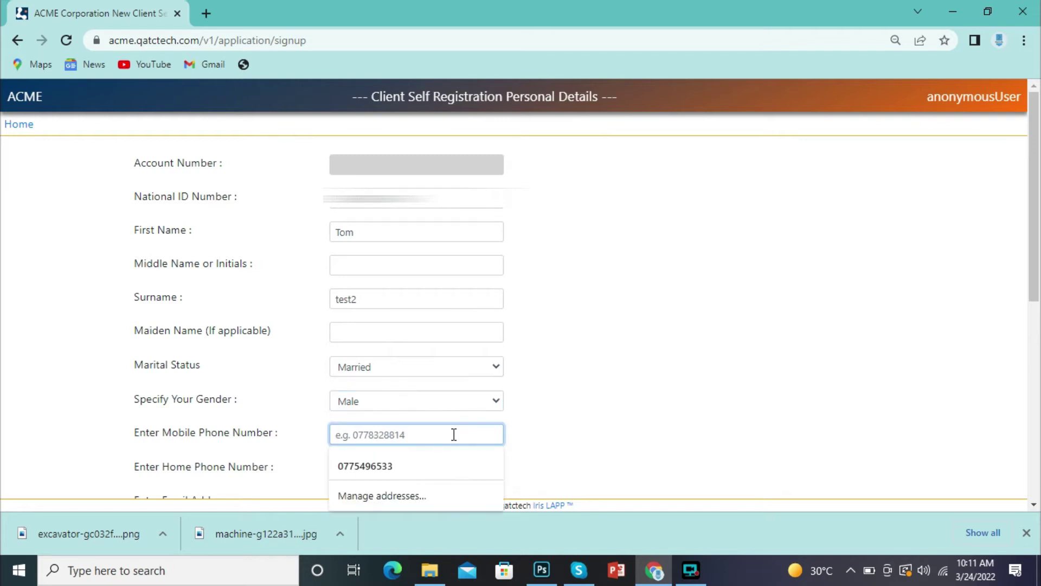
click(277, 385)
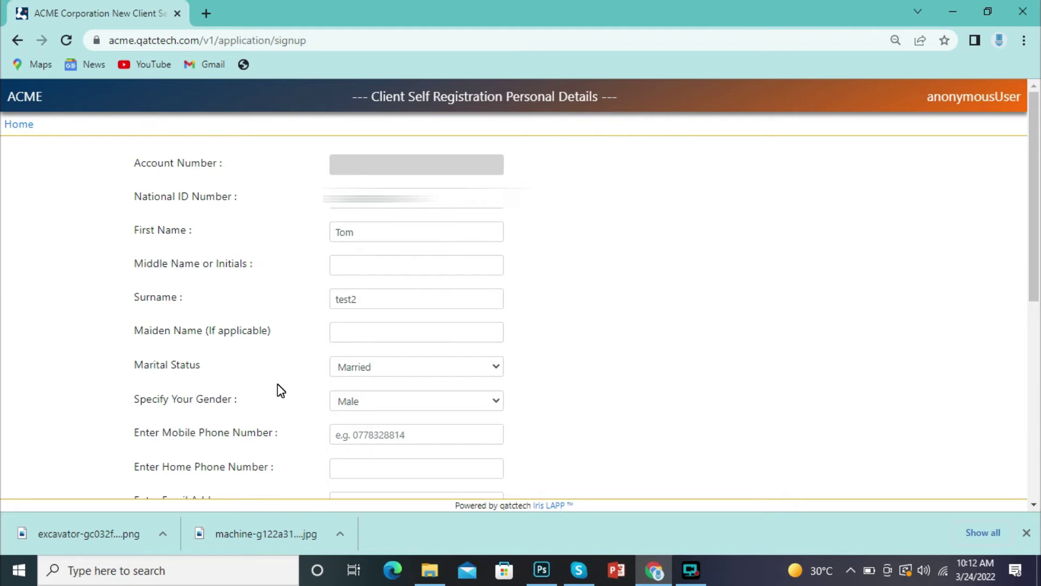
Step: Fill Mobile Phone from the autofill suggestion and enter the client's e-mail address
click(376, 434)
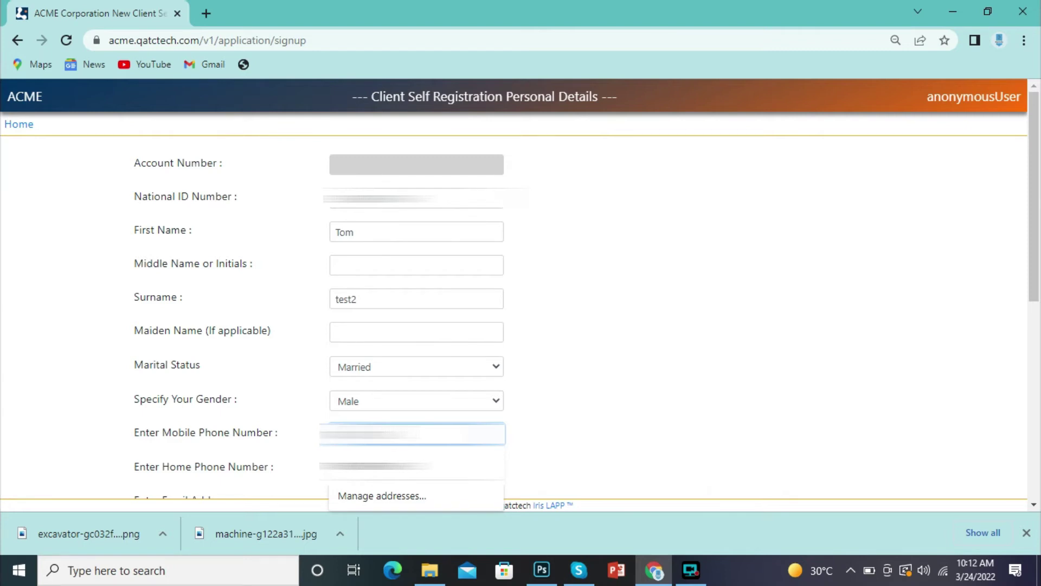
click(308, 429)
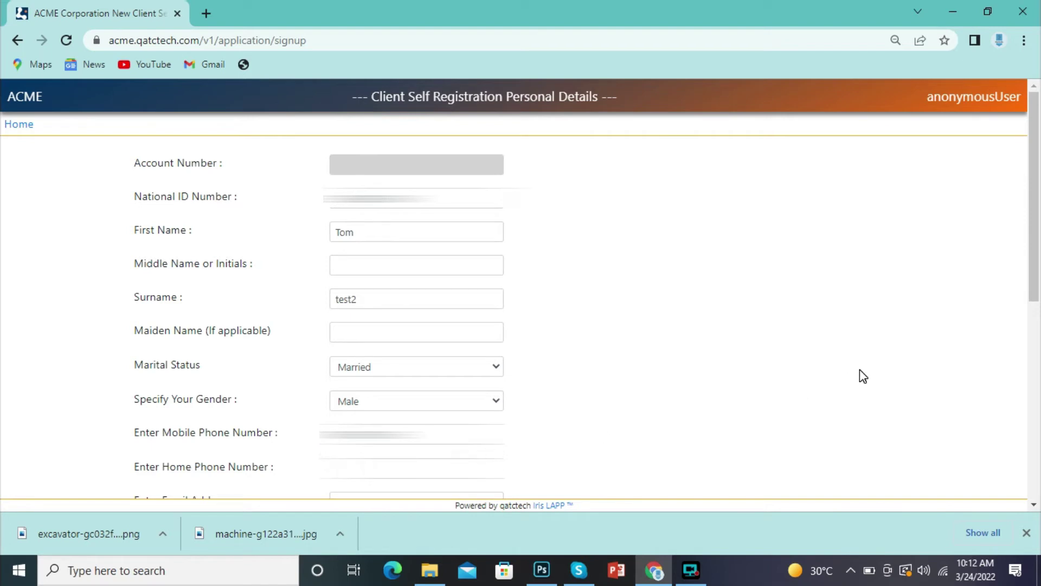
drag(1036, 248, 1039, 356)
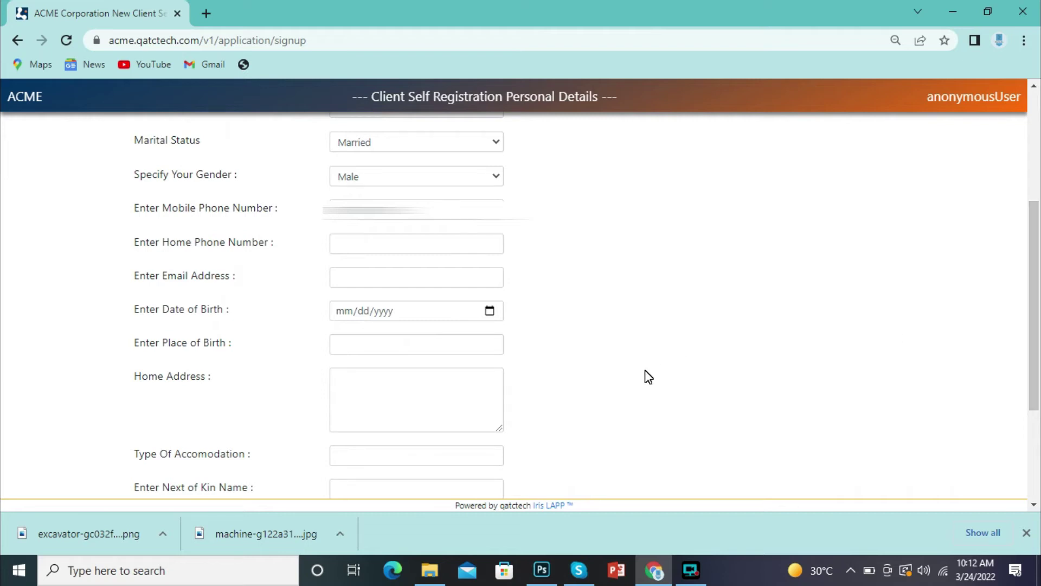
click(467, 278)
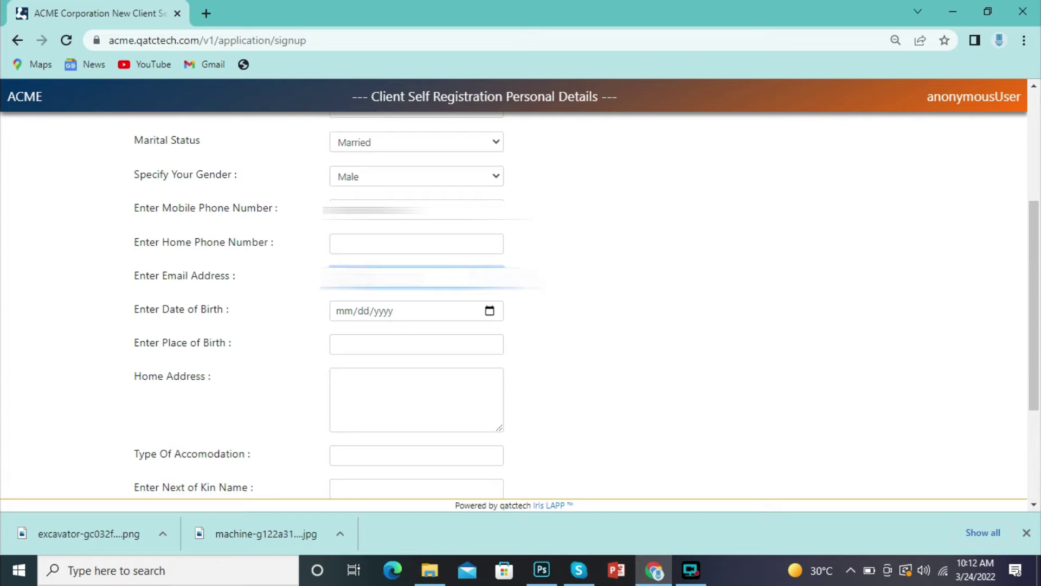
text(@gmail.com.com)
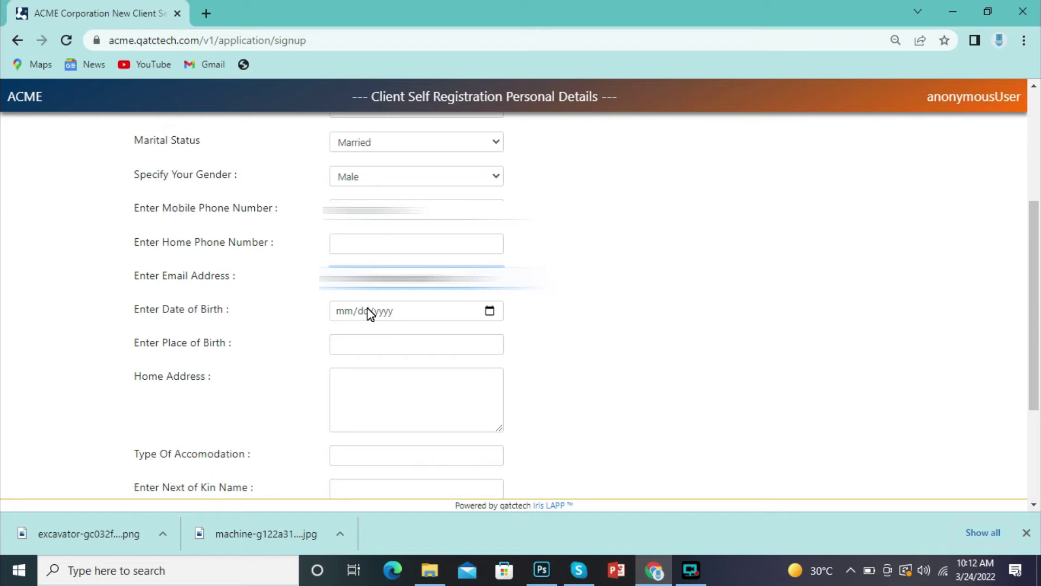
click(349, 315)
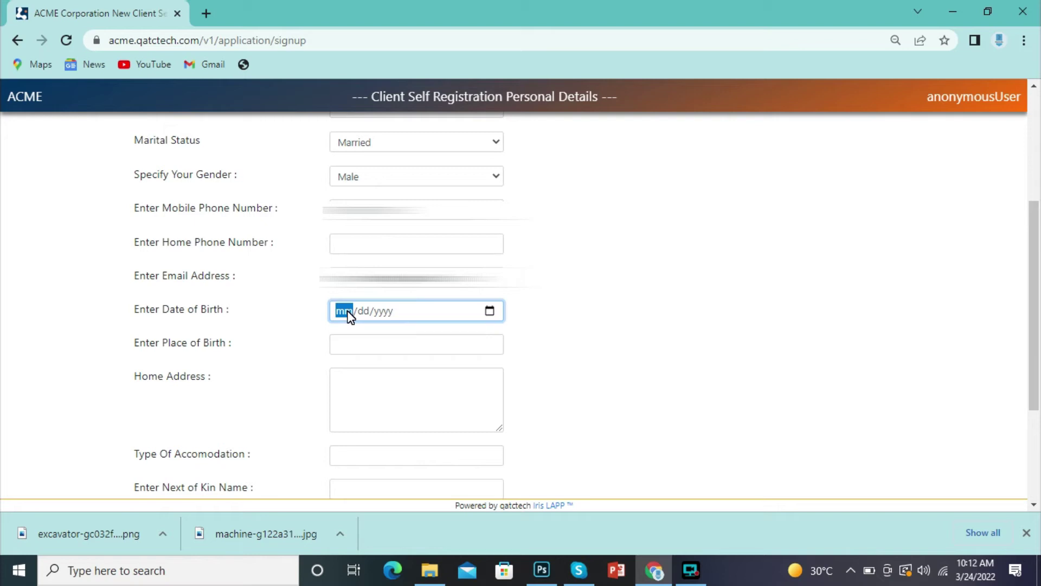
text(12101997)
click(354, 347)
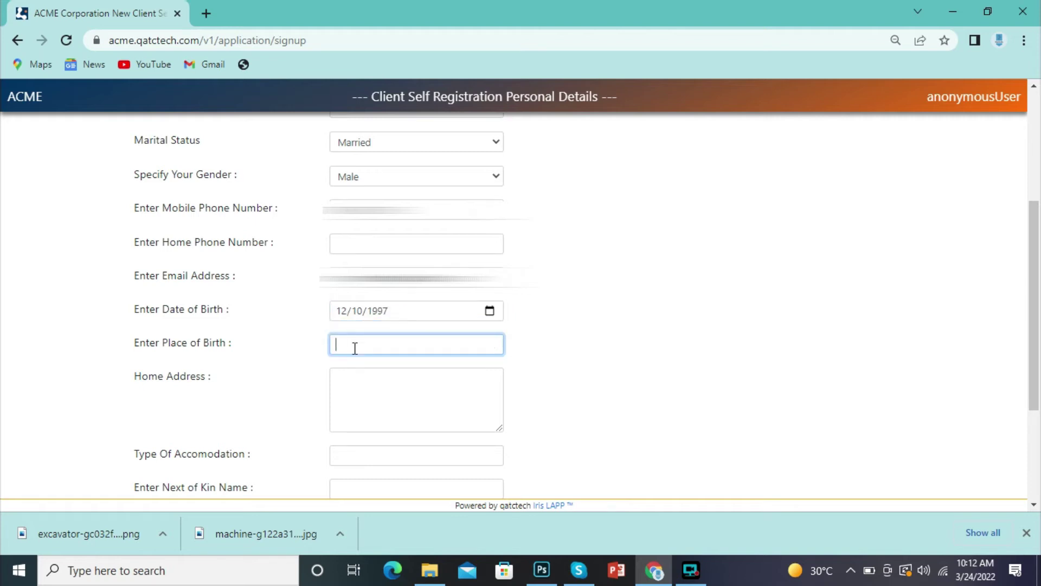
text(Chiredzi)
Step: Enter the client's home address and set Type Of Accomodation to Parents
click(361, 397)
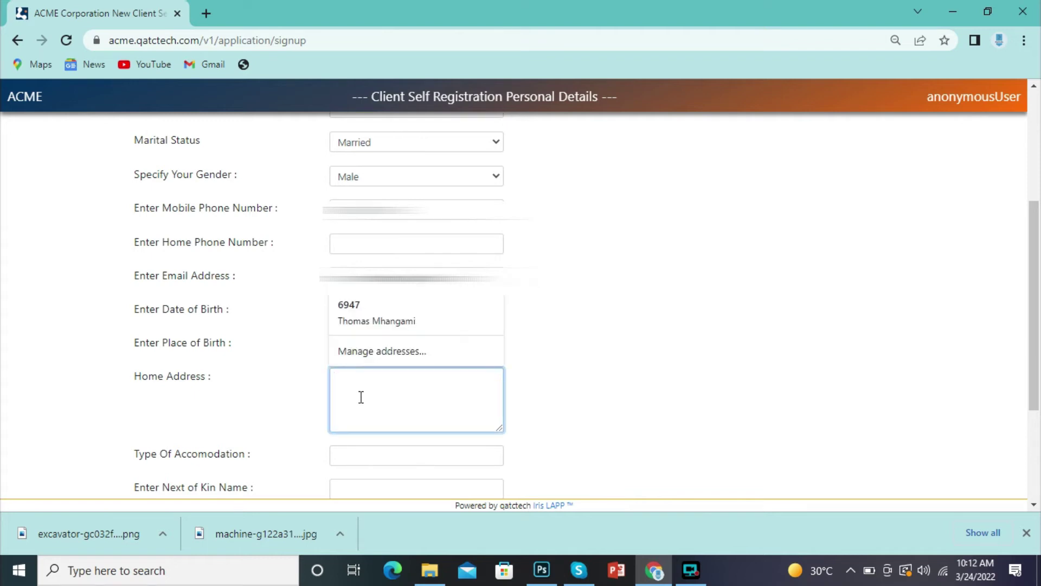
text(2393943)
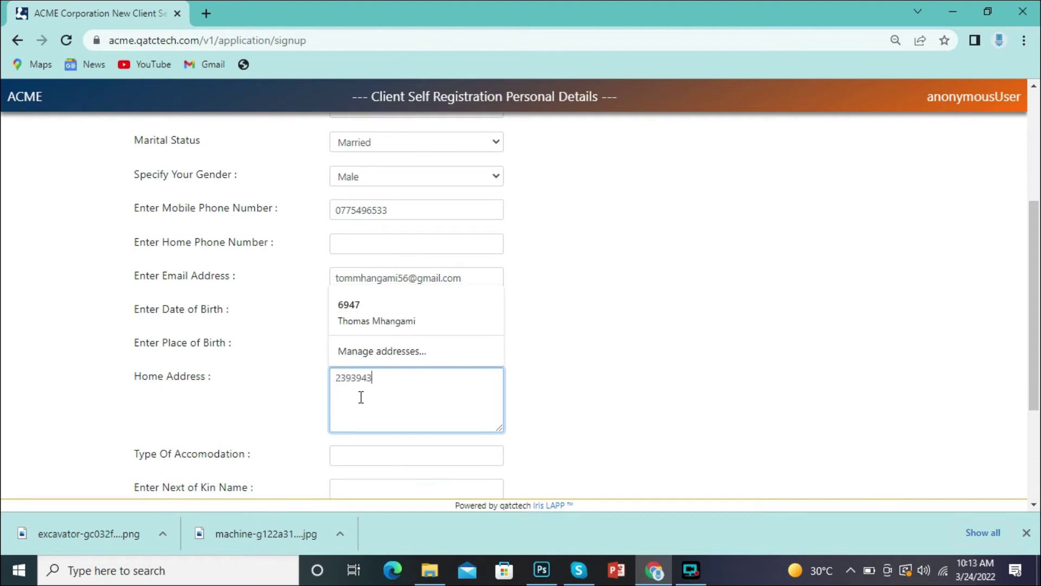
click(376, 455)
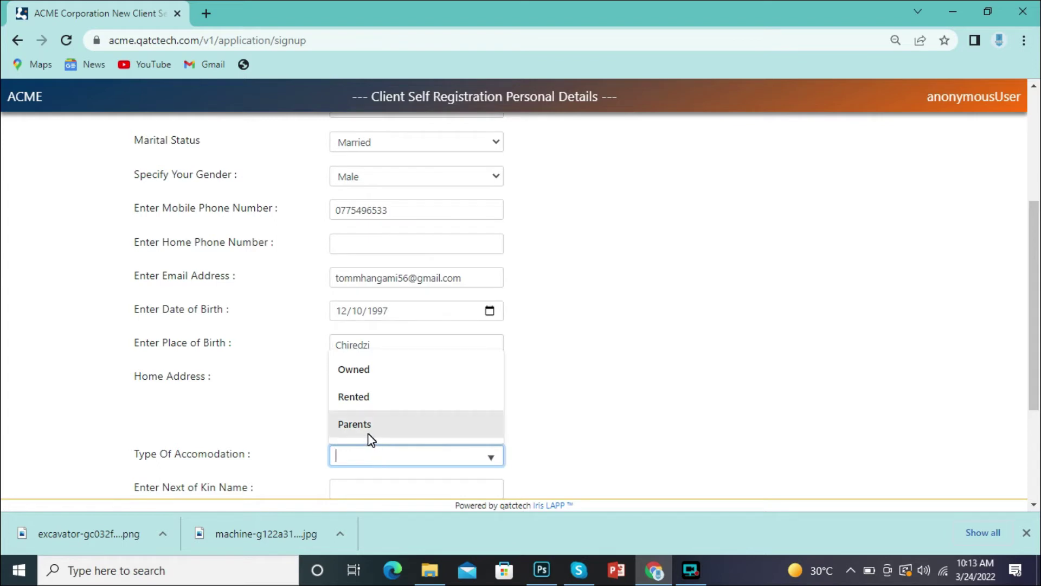
click(370, 431)
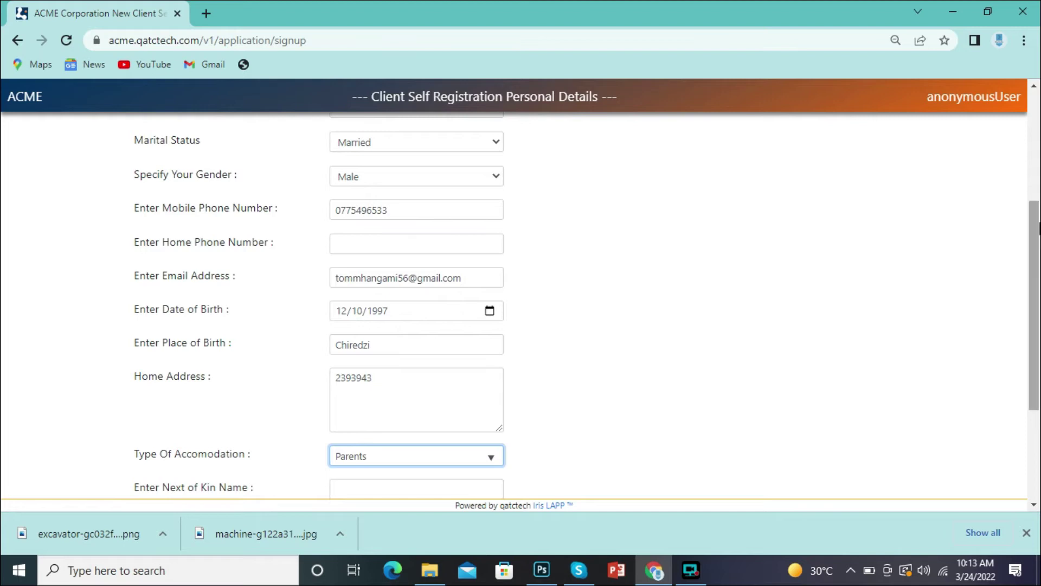
scroll(1034, 244, down, 3)
Step: Fill in the next of kin's name, phone and address, then submit the personal details
click(363, 305)
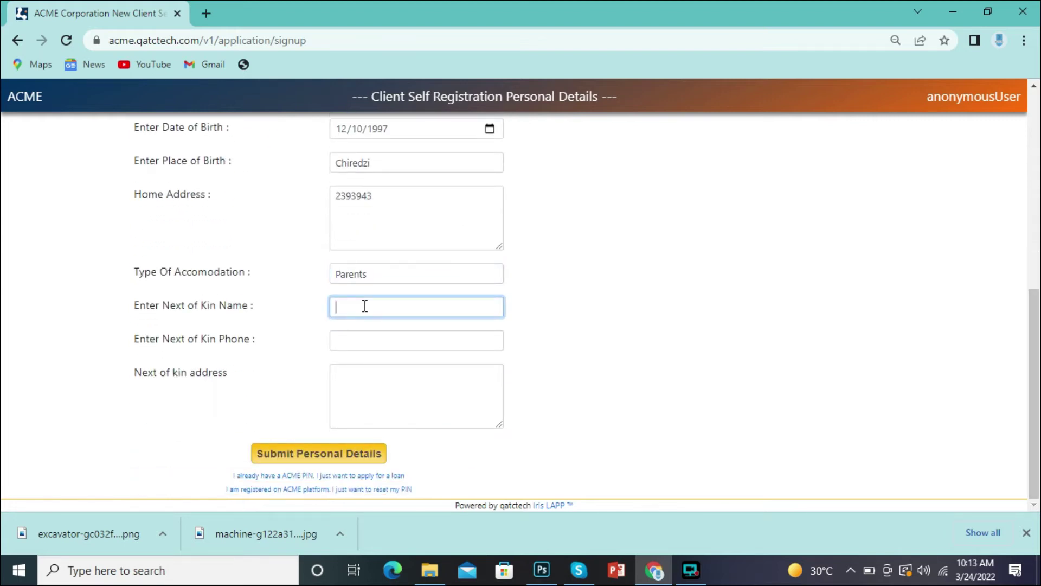
text(Farai test3)
click(384, 342)
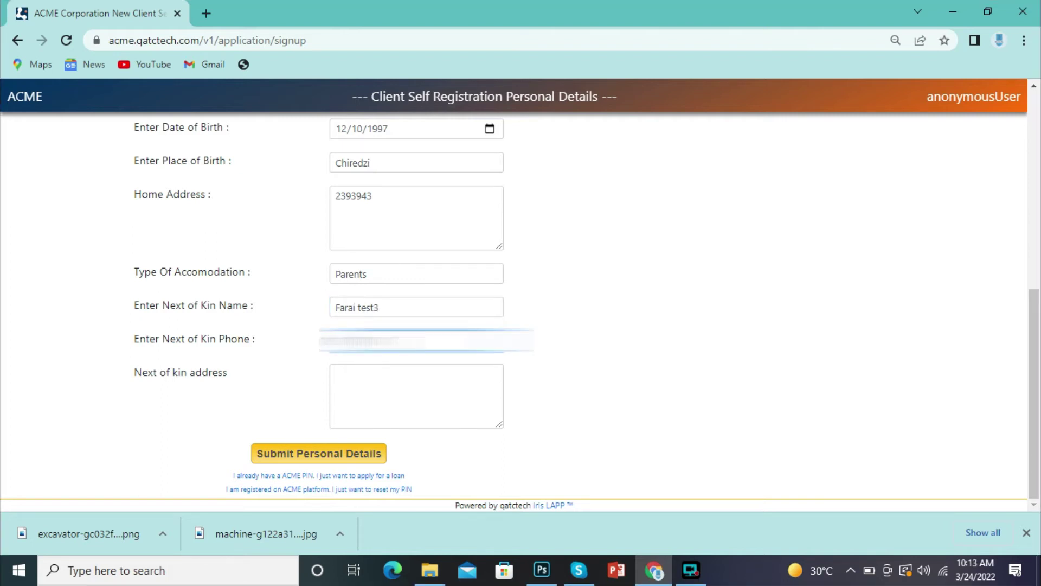
text(77)
click(412, 389)
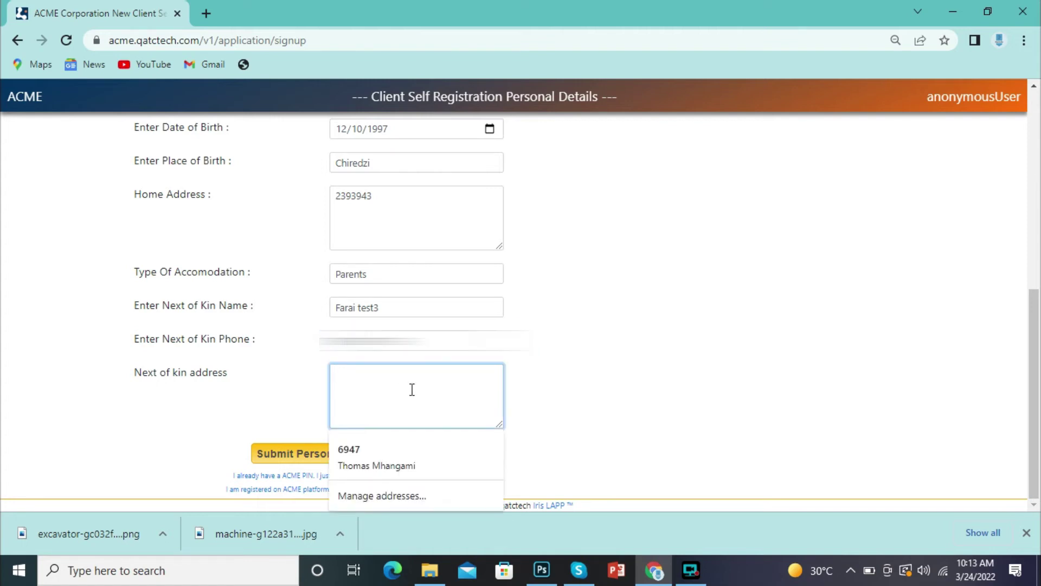
text(6947)
click(213, 435)
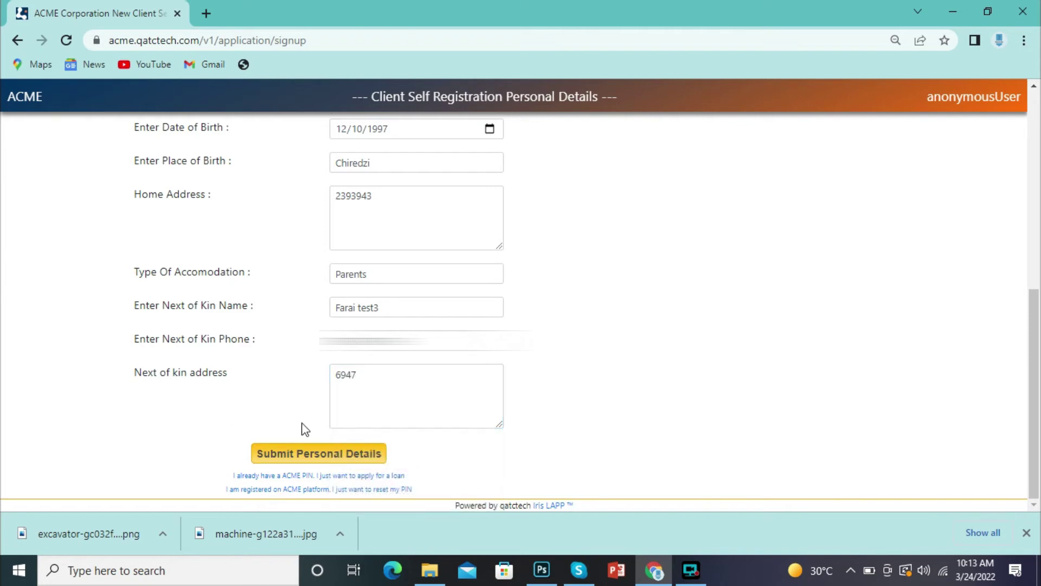
click(365, 453)
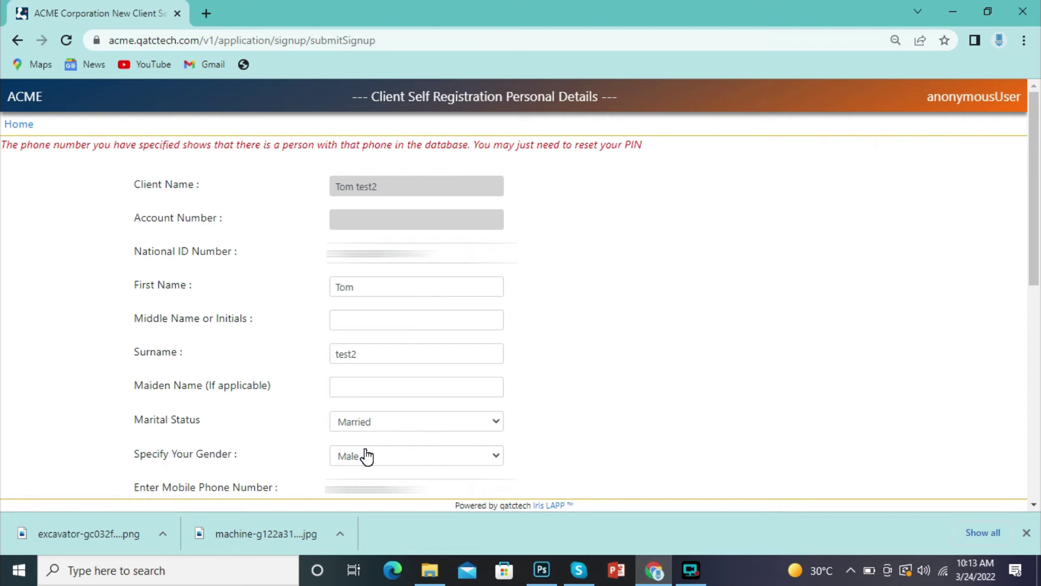
Step: Dismiss the mobile phone autofill and resubmit the registration form
click(386, 488)
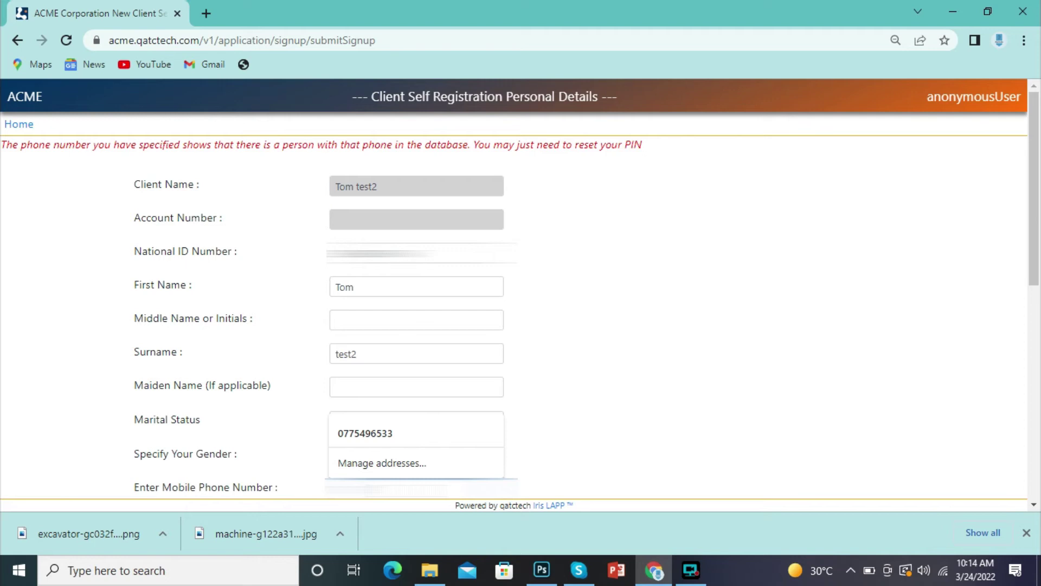
key(Escape)
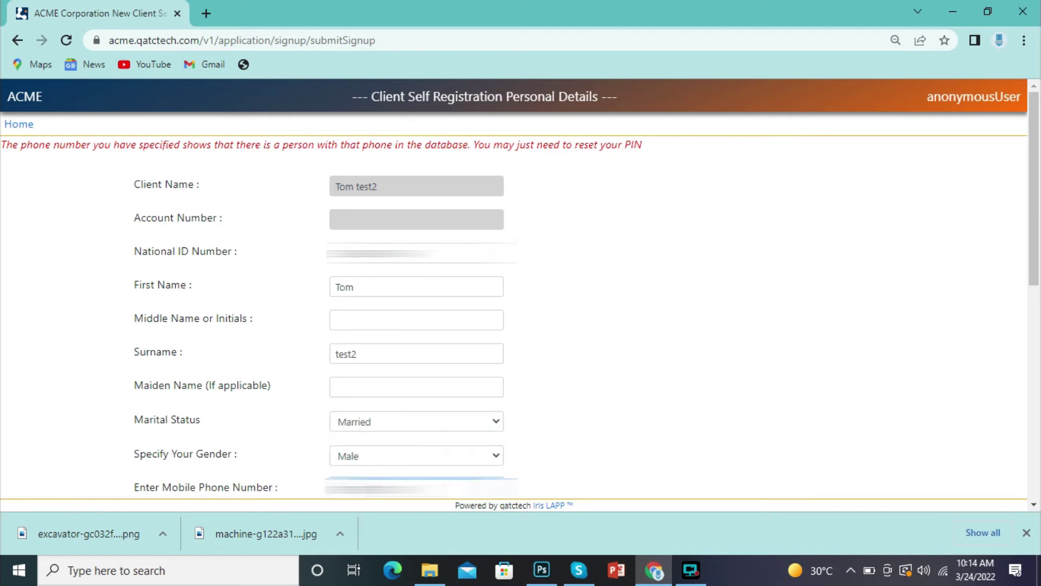
key(Return)
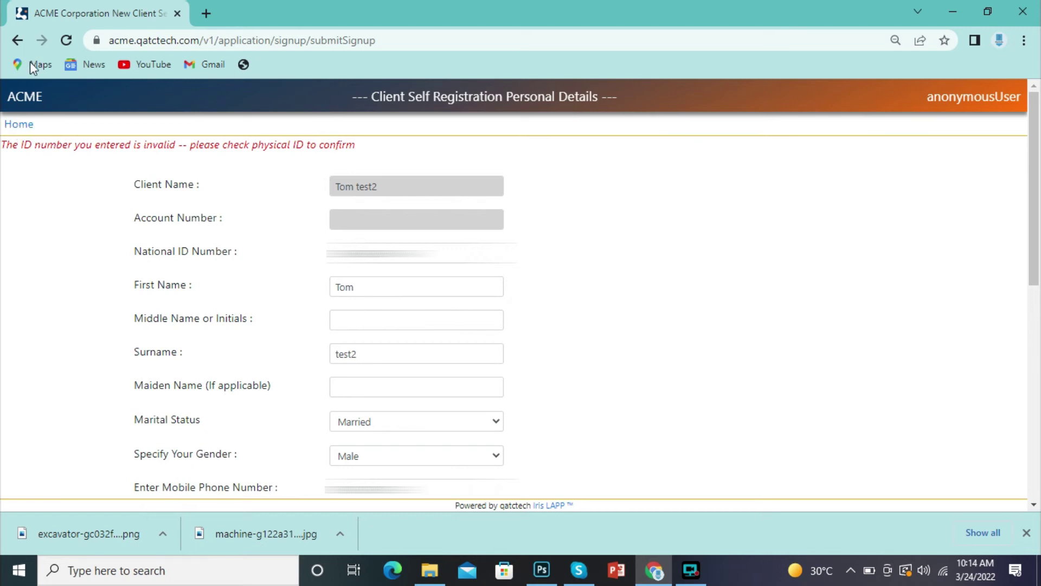
Step: Return to the portal home and choose Create/Reset PIN for an existing client
click(27, 128)
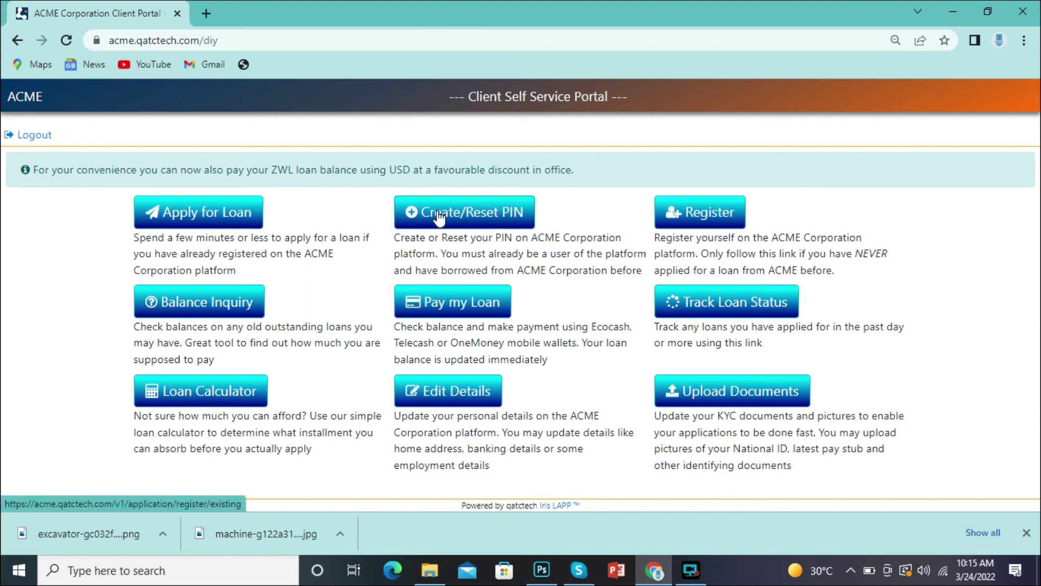
click(440, 218)
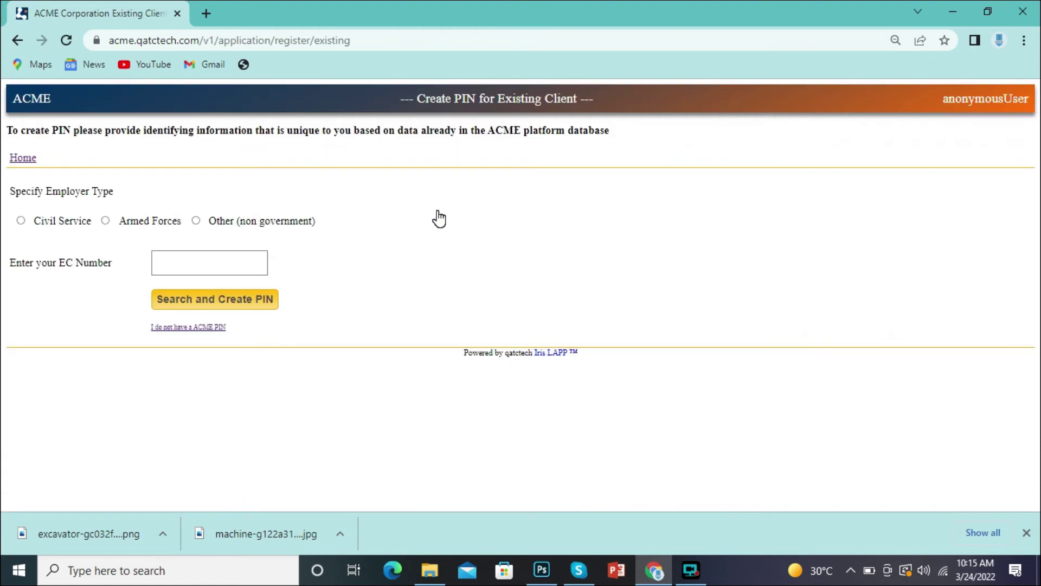
Step: Search for the client by EC number with employer type Civil Service
click(211, 258)
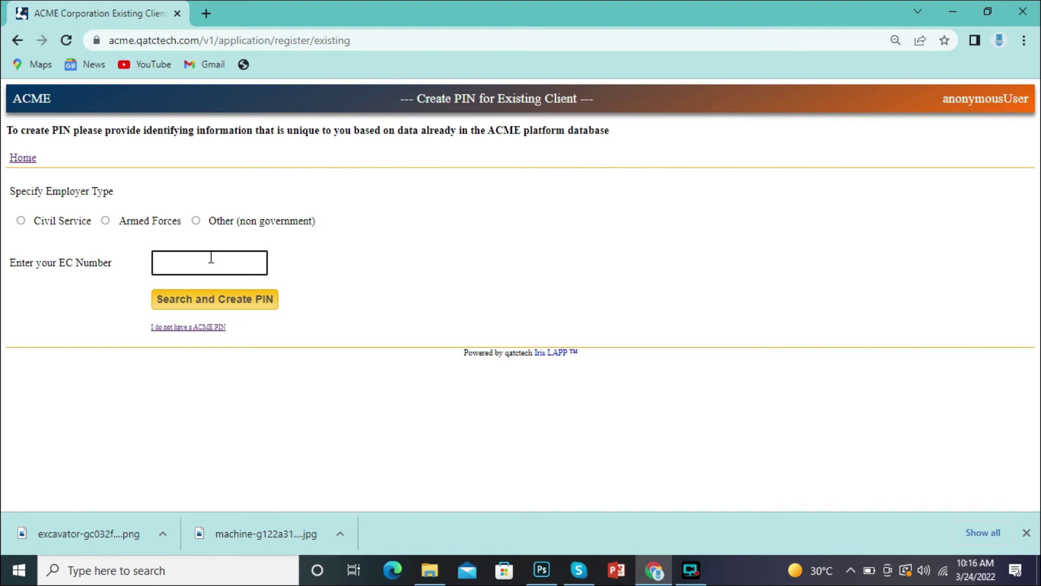
text(6)
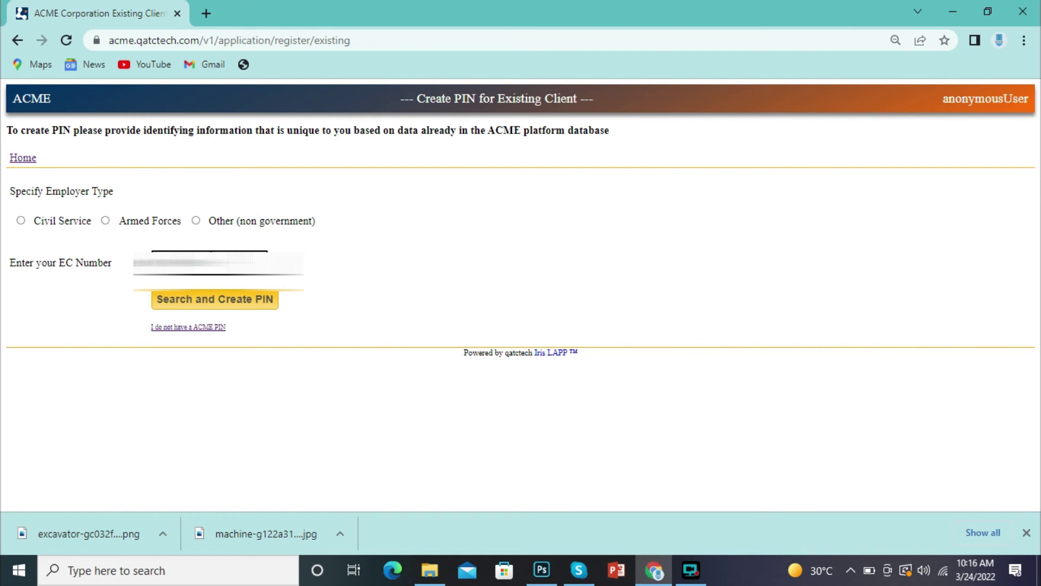
click(21, 221)
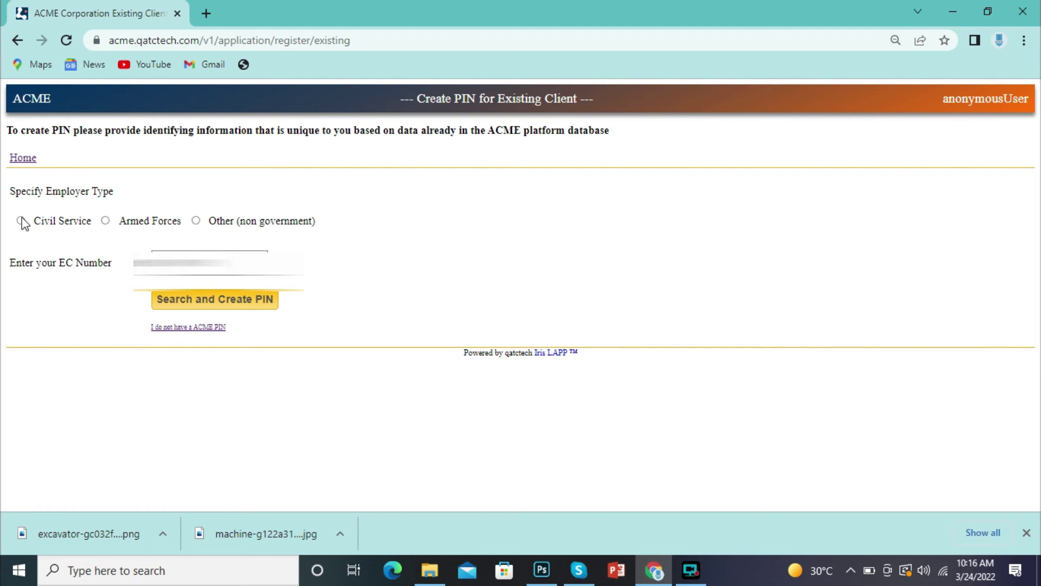
click(204, 301)
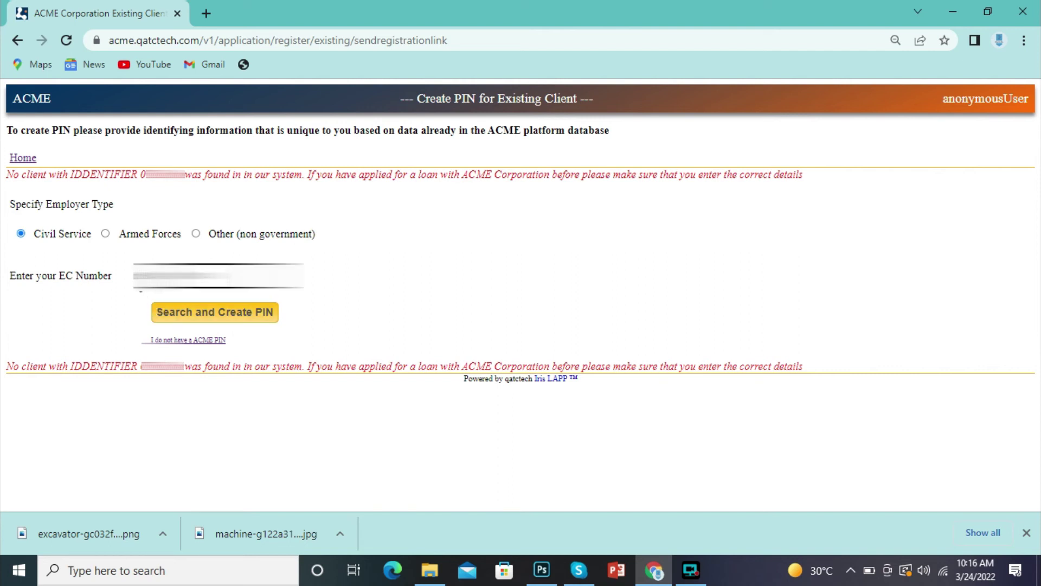
Step: Resubmit the existing-client search and paste over the entered EC number
click(199, 320)
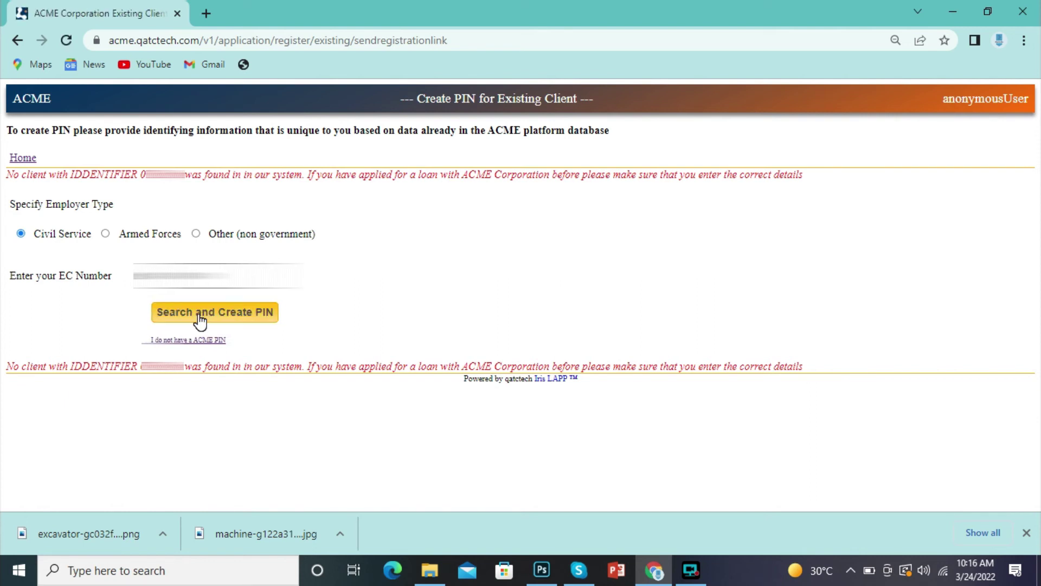
double_click(184, 275)
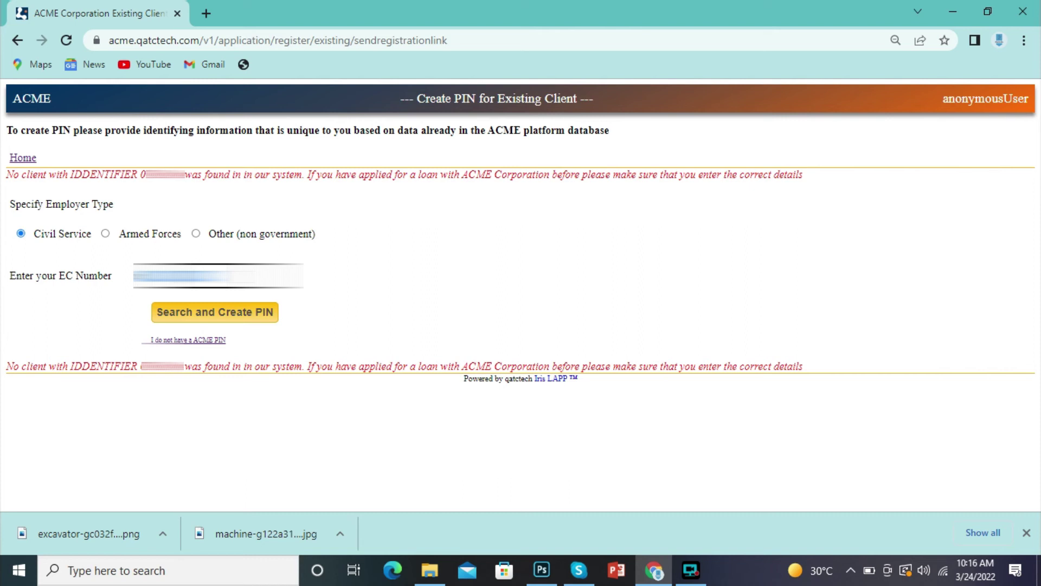
key(ctrl+v)
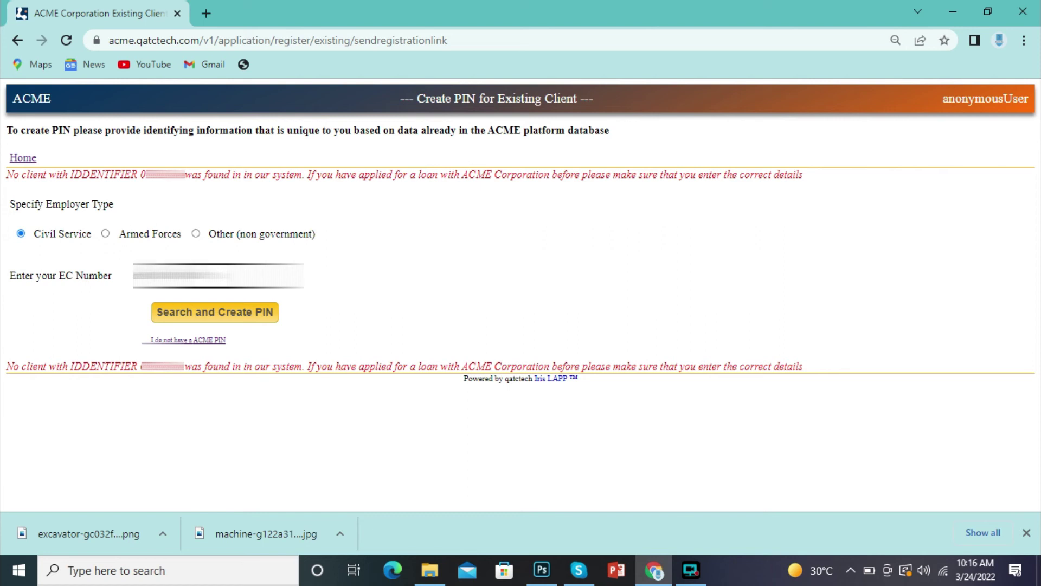
Step: Load the ACME login form at acme.qatctech.com in a new tab, then return to the Create PIN tab
click(207, 10)
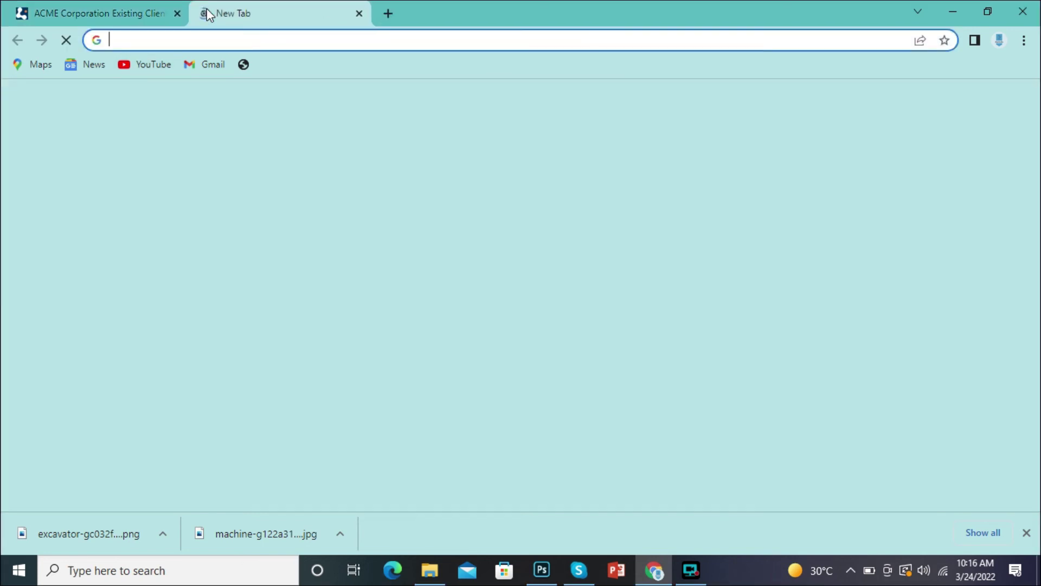
text(ac)
key(BackSpace)
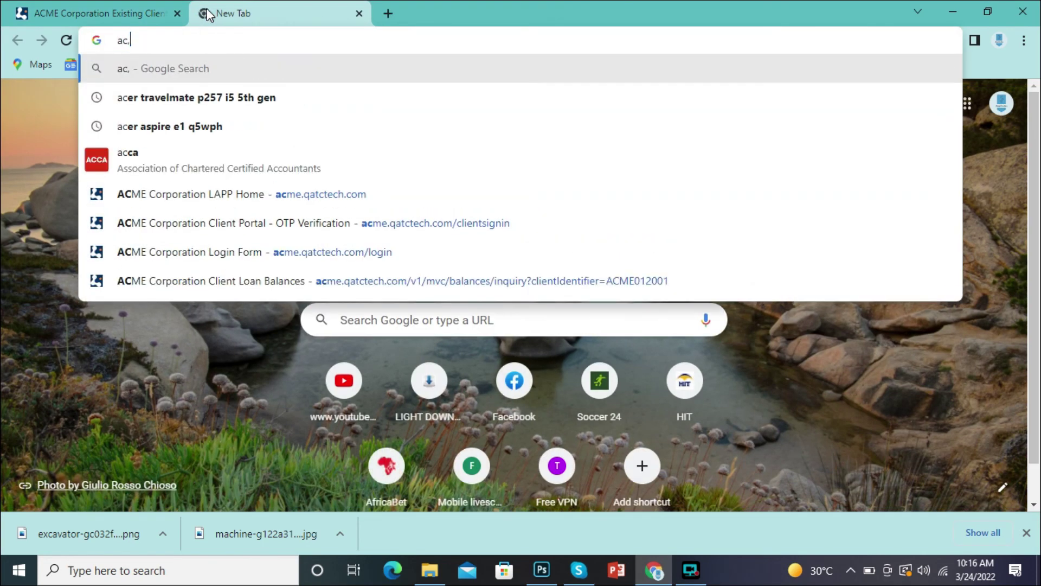
text(mi)
key(BackSpace)
key(BackSpace)
key(BackSpace)
text(m)
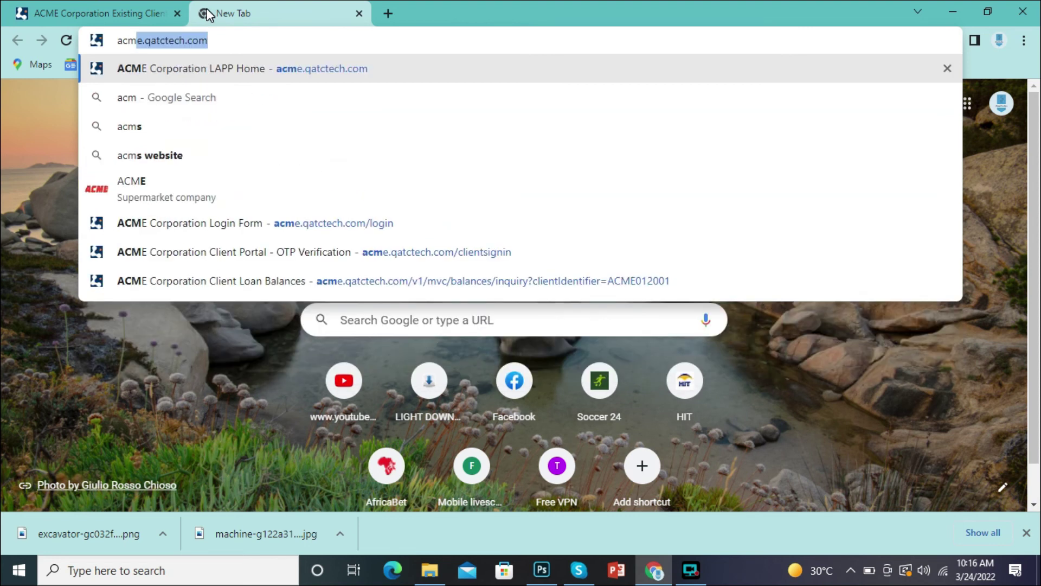
key(Return)
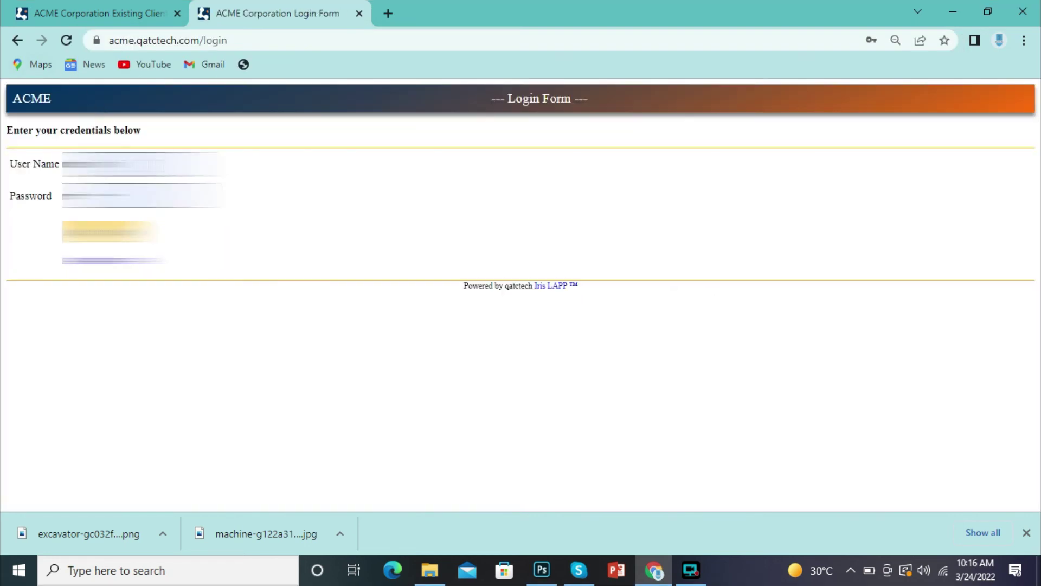
click(108, 163)
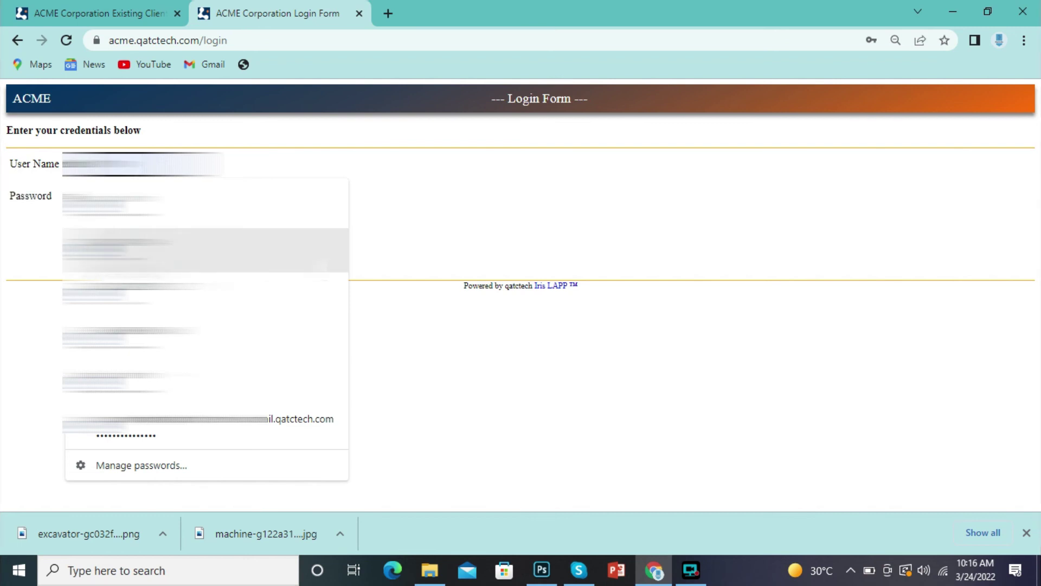
key(ctrl+Tab)
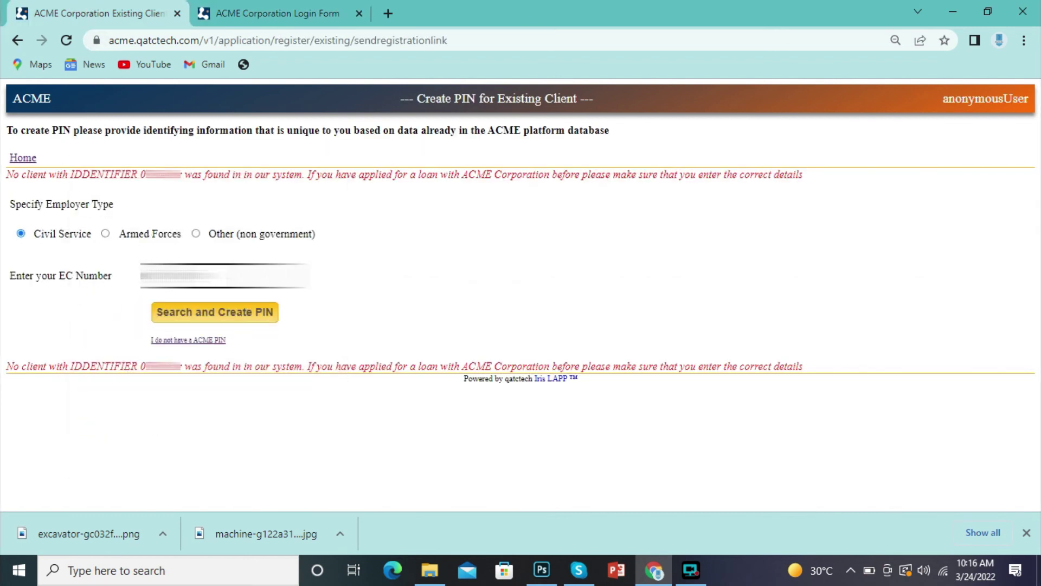
Step: Rerun the existing-client search so a one-time token is sent by SMS to the client's phone
click(211, 312)
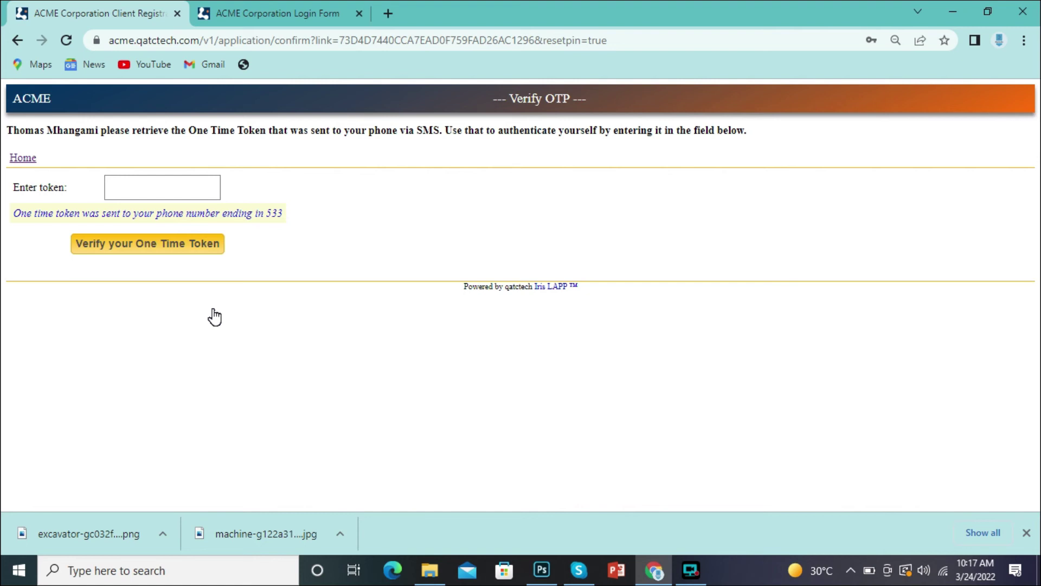
Step: Enter the SMS one-time token in the token field and submit it for verification
click(139, 188)
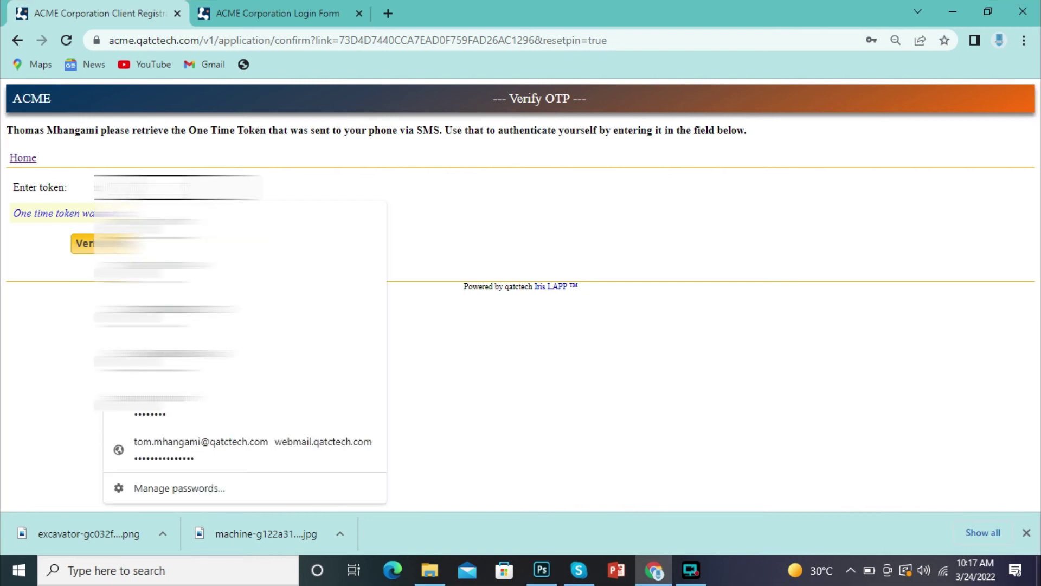
text(123)
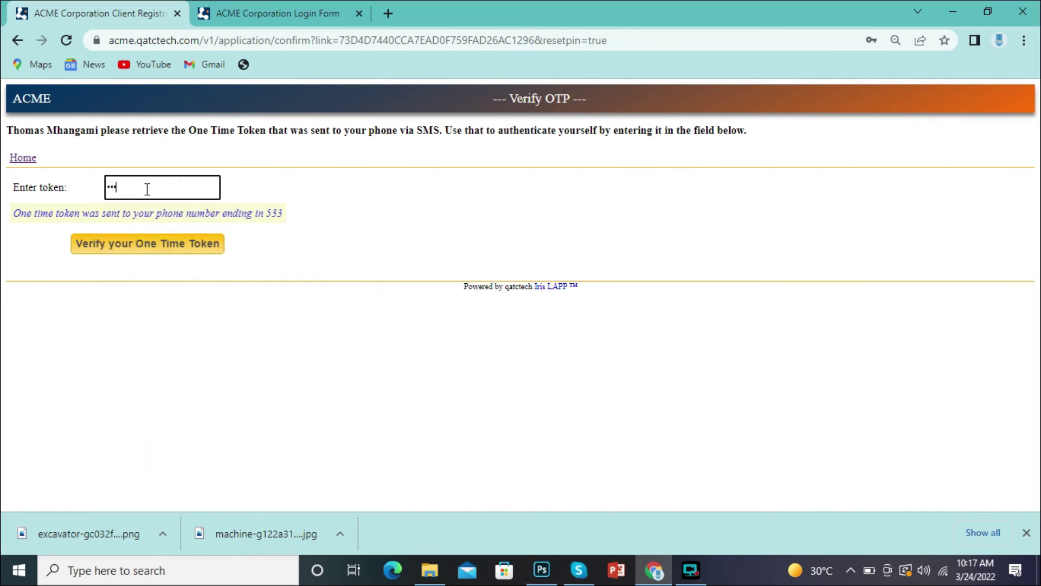
text(456)
click(112, 262)
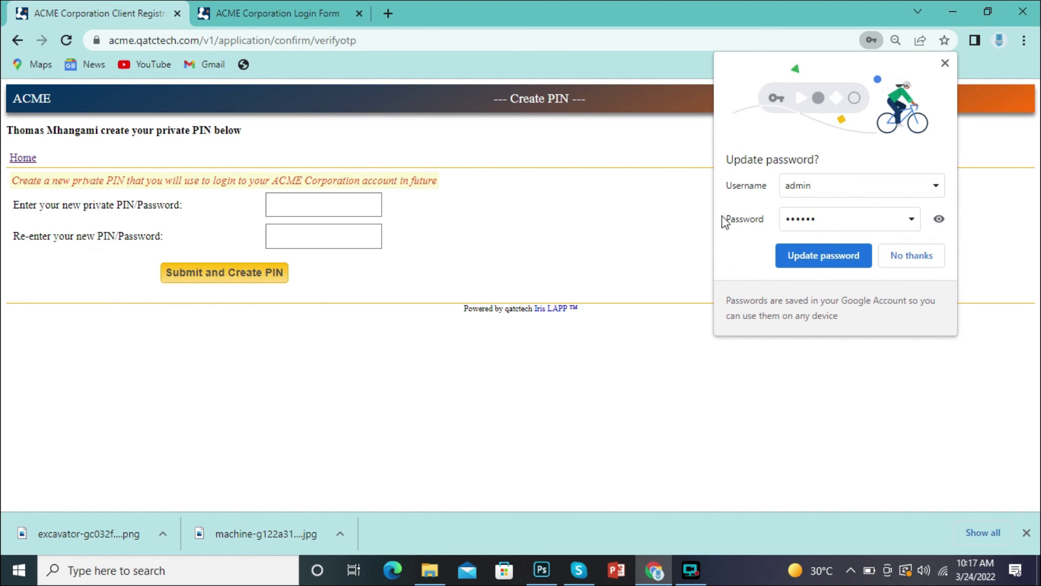
Step: Decline Chrome's offer to update the saved password, leaving the Create PIN page open
click(904, 258)
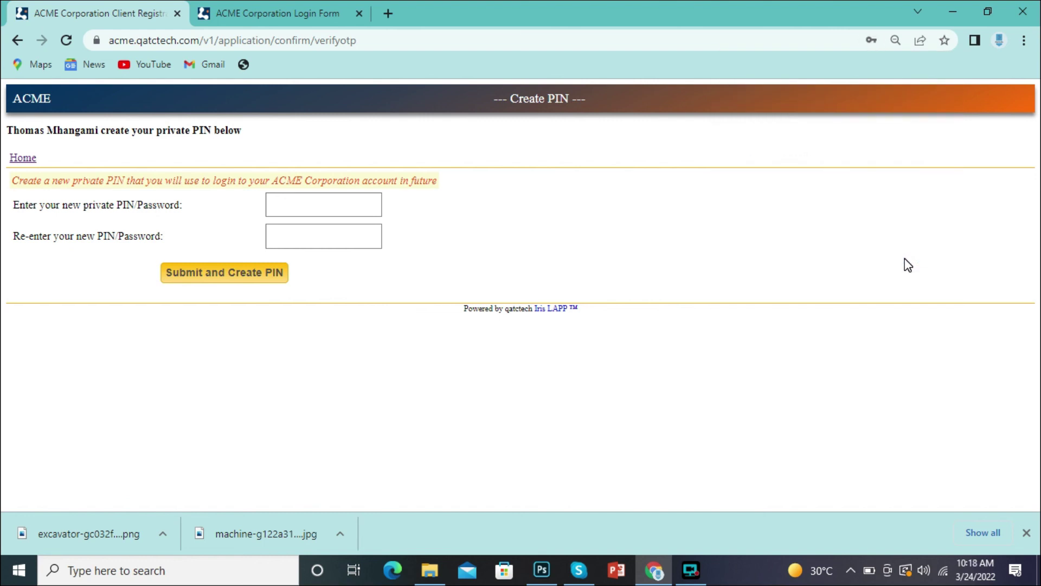